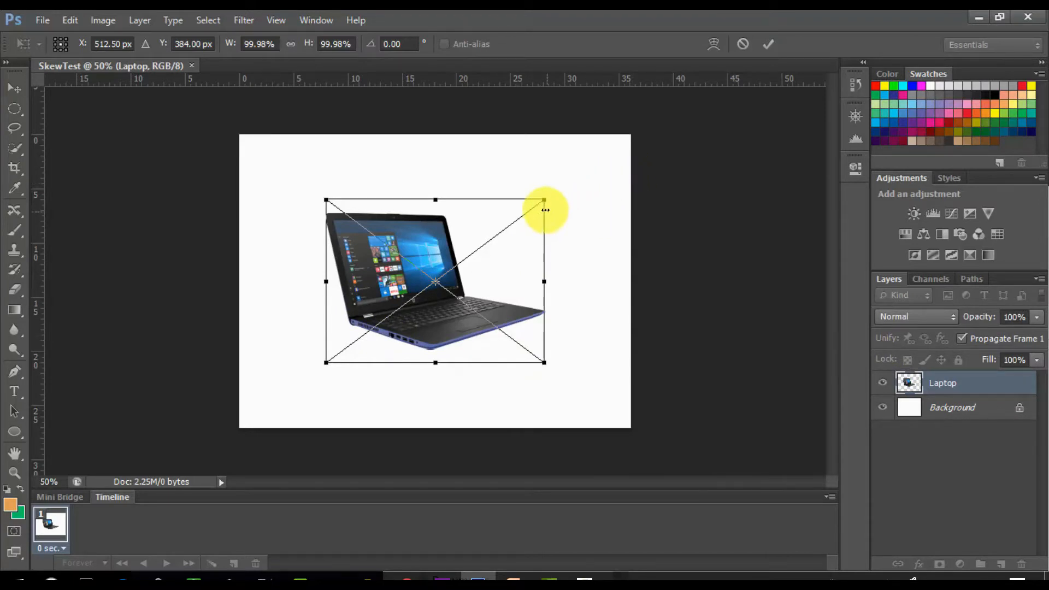
# - Scale the placed laptop image up to about 178% so it spans the full canvas, and commit the placement
pyautogui.moveTo(544, 200); pyautogui.dragTo(634, 141)
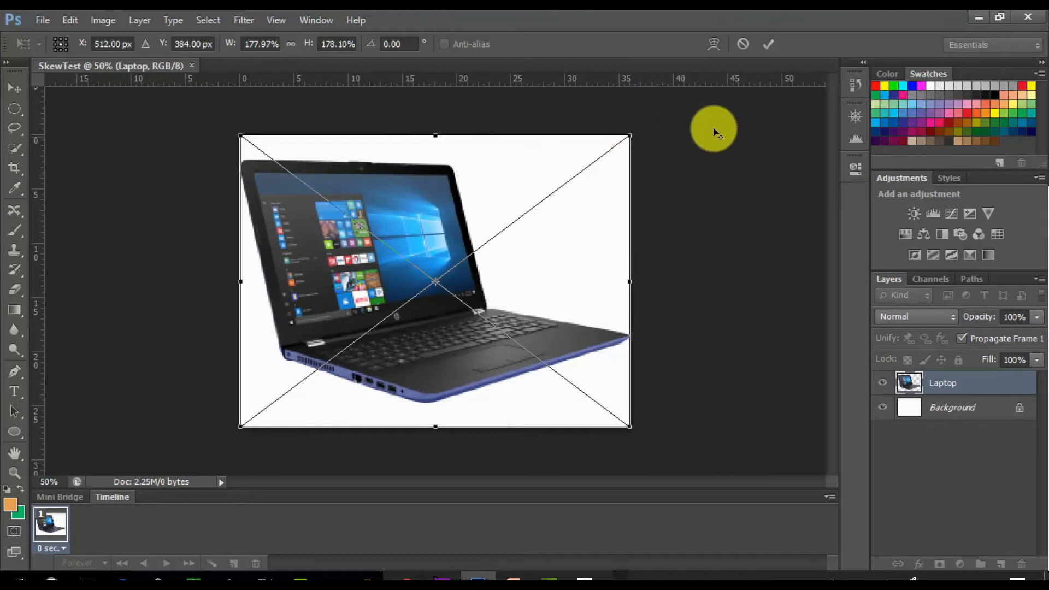
pyautogui.click(769, 45)
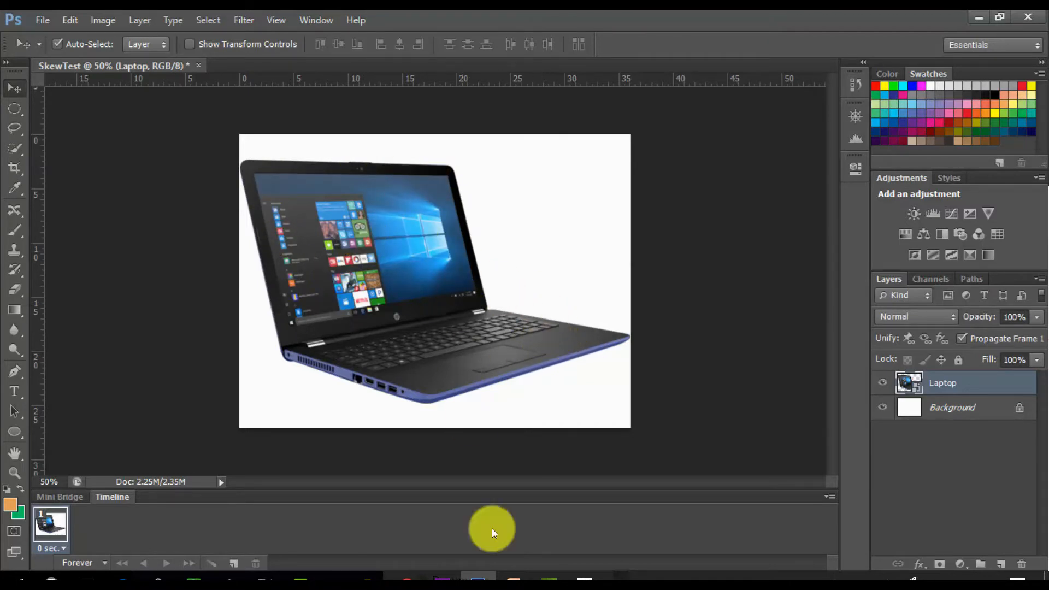
# - Switch to File Explorer and place the Nature picture from the 01-PhotoAdjustments exercise folder into the SkewTest document
pyautogui.moveTo(371, 577)
pyautogui.click(227, 534)
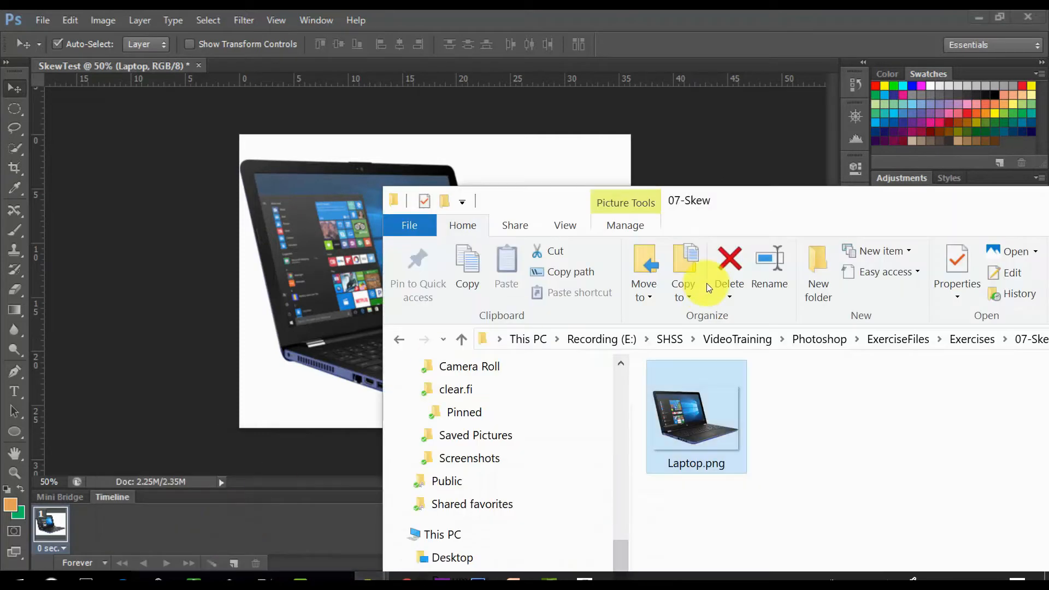
pyautogui.click(970, 339)
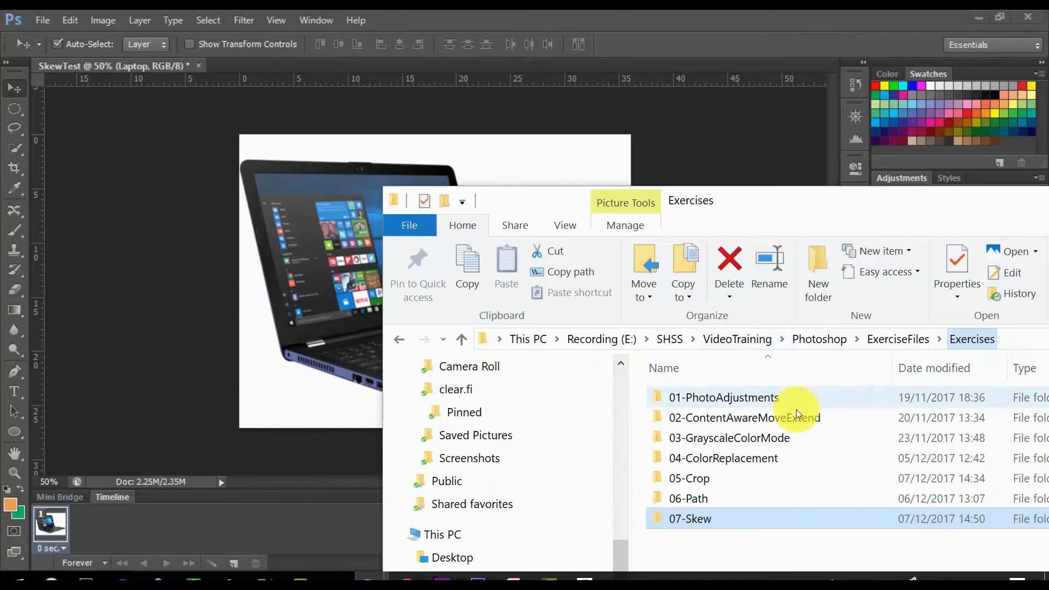
pyautogui.doubleClick(725, 401)
pyautogui.moveTo(726, 447); pyautogui.dragTo(288, 280)
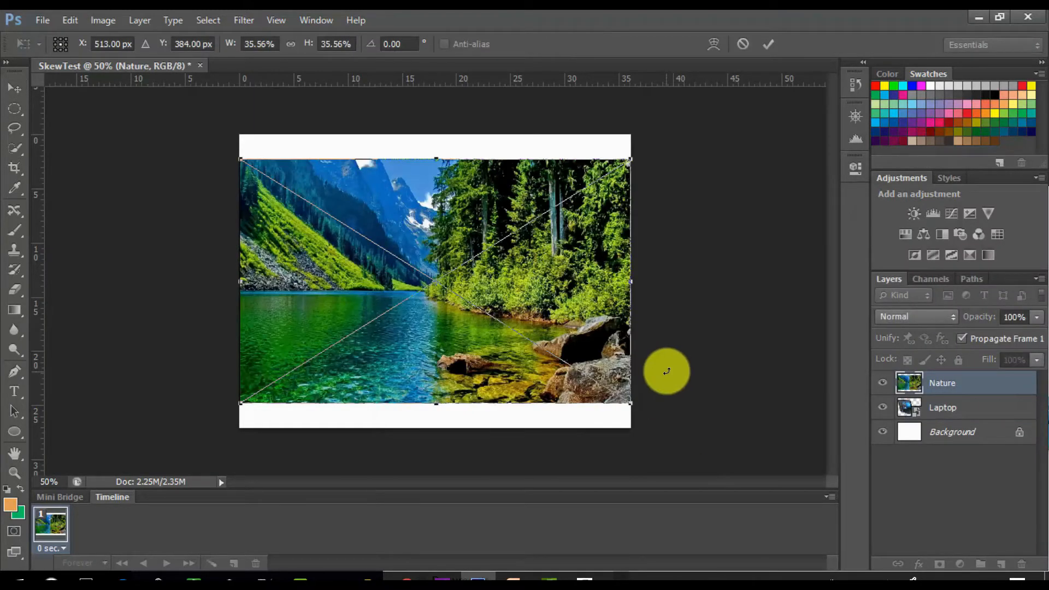
# - Shrink the Nature image to about 15% and position it over the laptop's display
pyautogui.moveTo(409, 213)
pyautogui.mouseDown()
pyautogui.moveTo(464, 280)
pyautogui.moveTo(424, 212)
pyautogui.mouseUp()
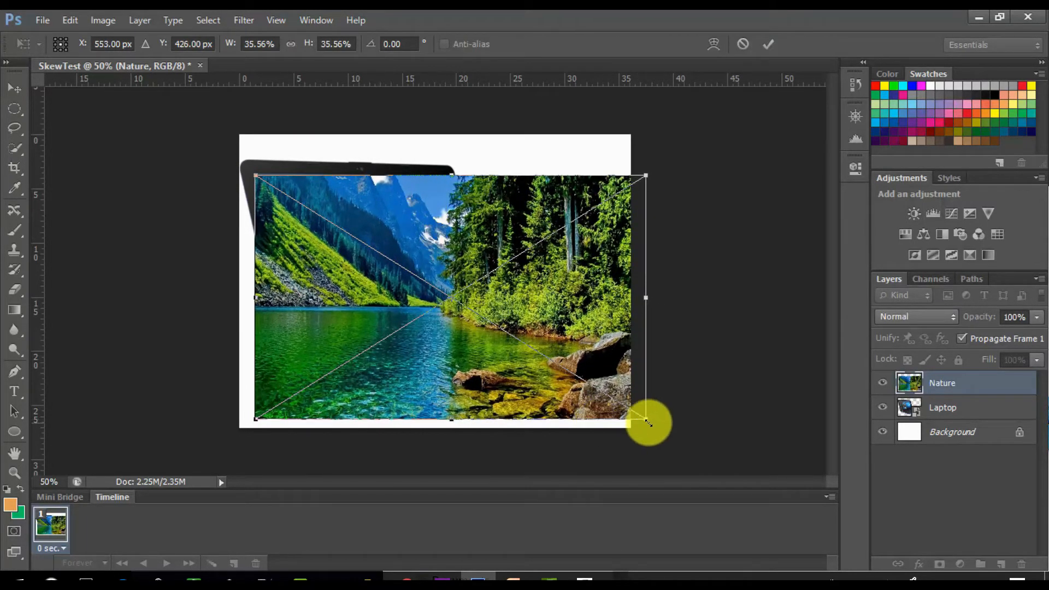
pyautogui.moveTo(648, 422); pyautogui.dragTo(413, 278)
pyautogui.moveTo(361, 234); pyautogui.dragTo(404, 241)
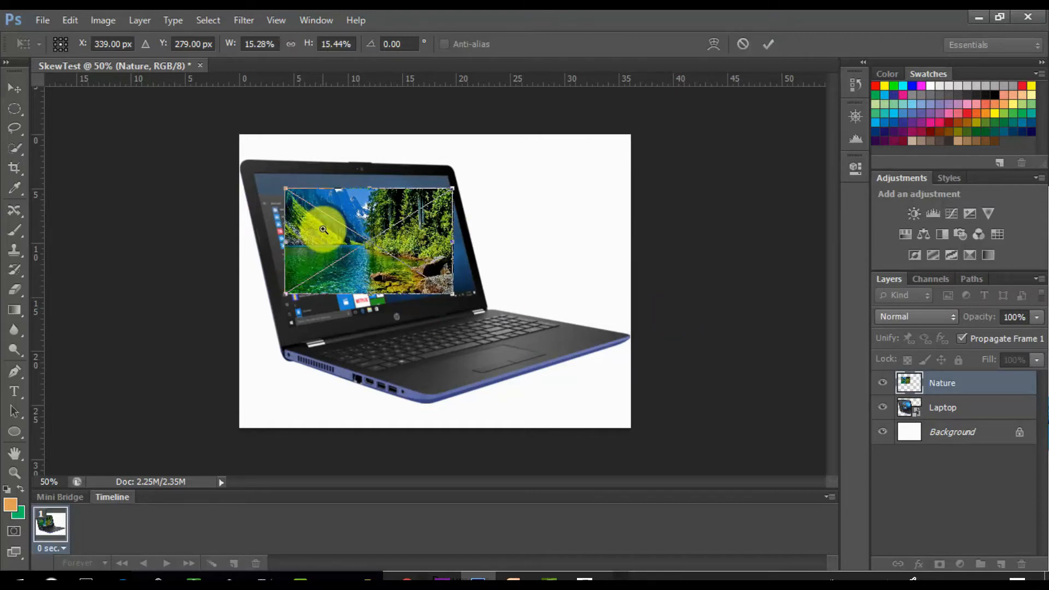
# - Distort the Nature image by moving each of its four corners onto the matching corner of the laptop's display
pyautogui.click(260, 179)
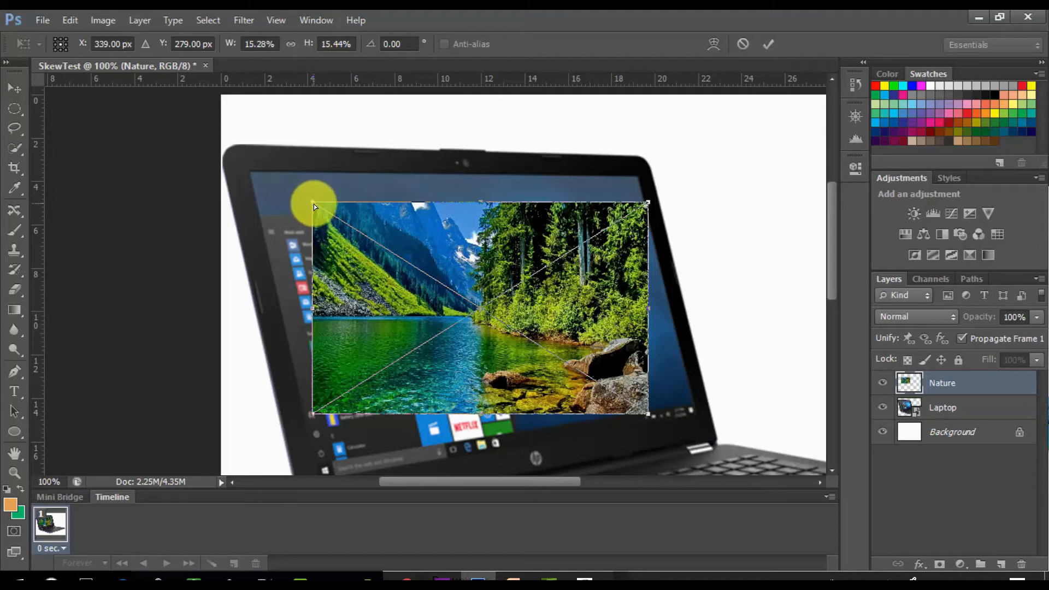
pyautogui.moveTo(312, 205); pyautogui.dragTo(253, 175)
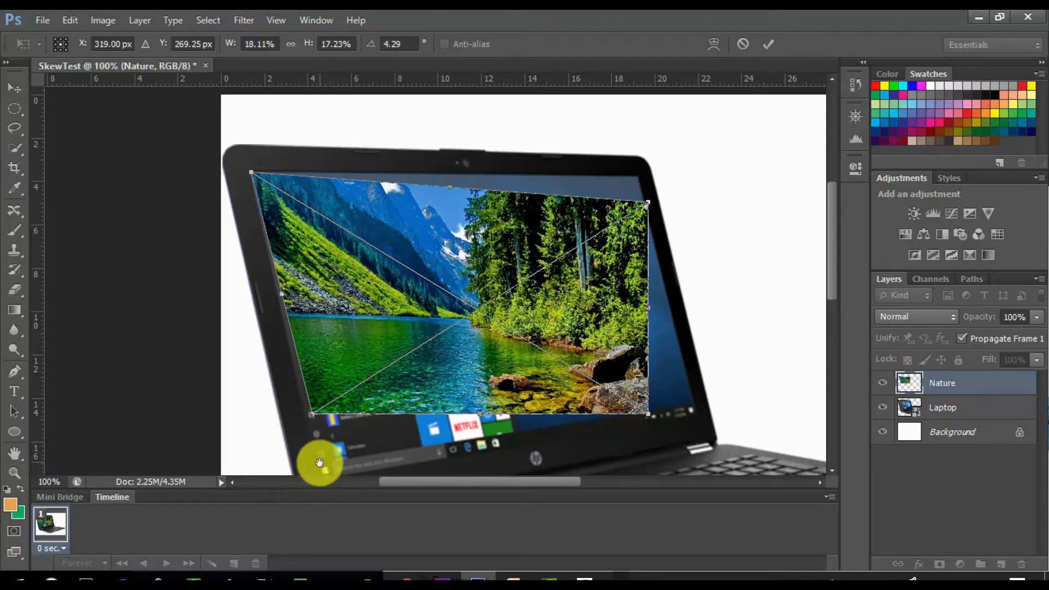
pyautogui.moveTo(370, 445); pyautogui.dragTo(367, 385)
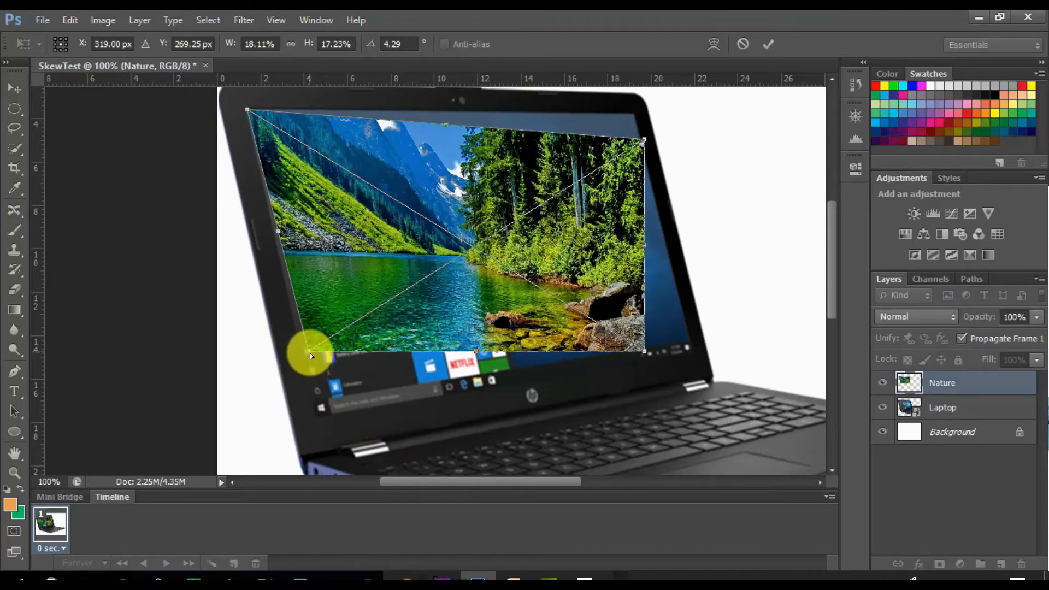
pyautogui.moveTo(310, 353); pyautogui.dragTo(317, 415)
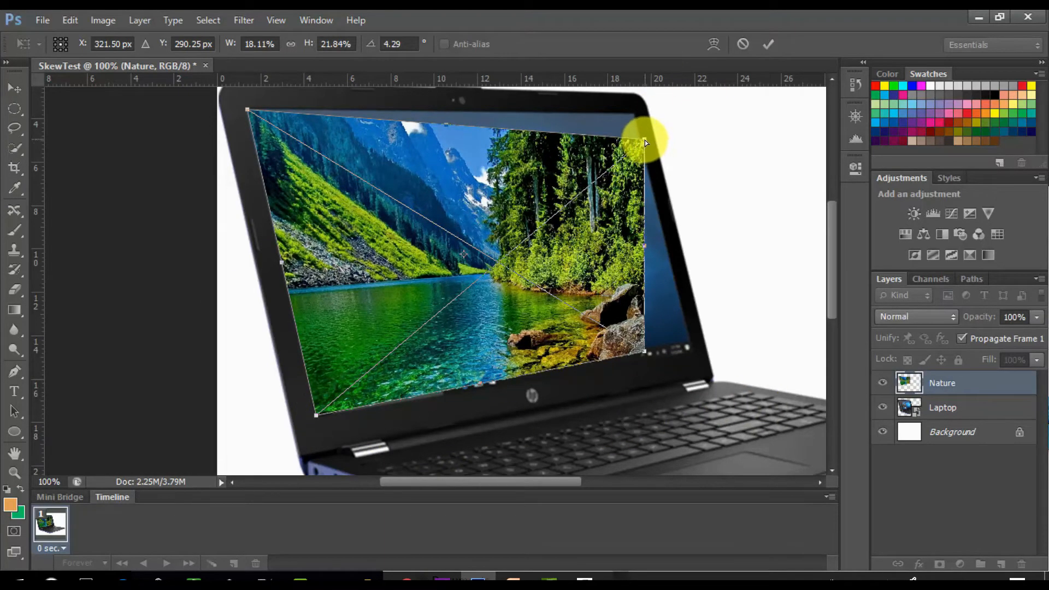
pyautogui.moveTo(645, 142); pyautogui.dragTo(632, 114)
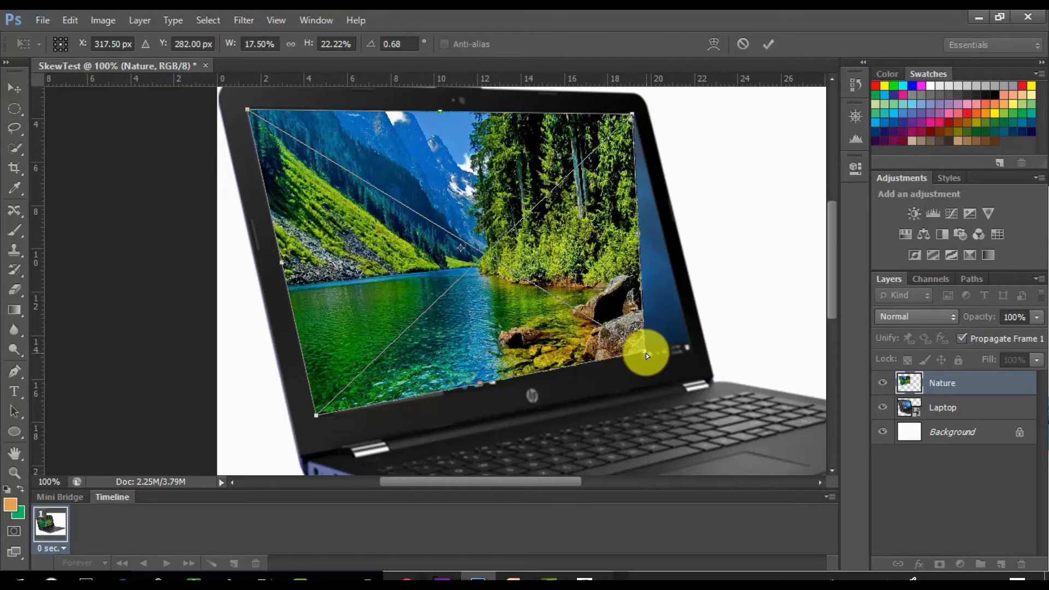
pyautogui.moveTo(646, 353); pyautogui.dragTo(693, 354)
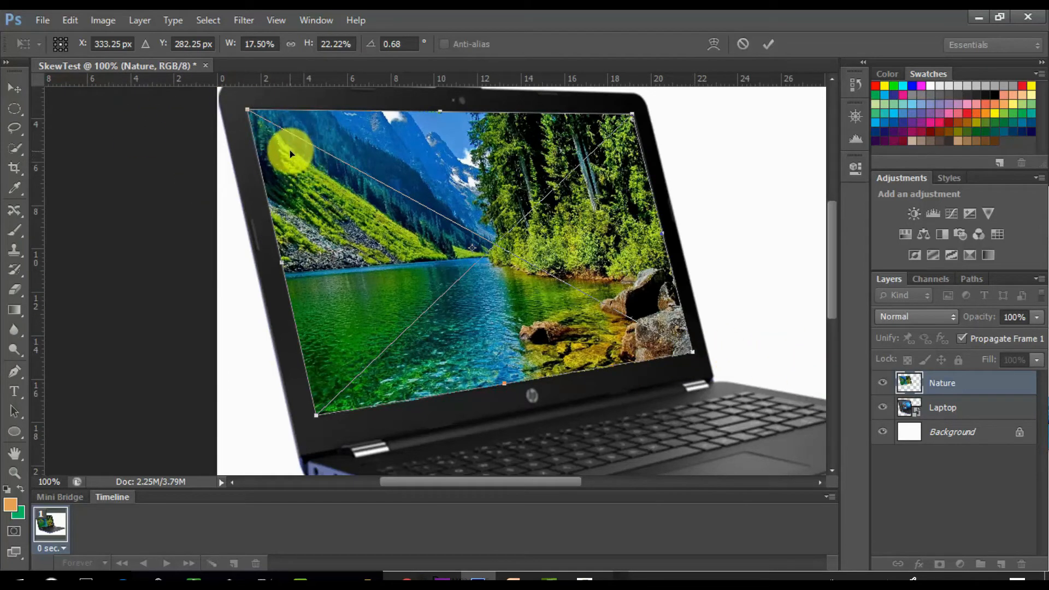
# - Examine up close how the Nature image's upper-left corner lines up with the corner of the laptop's display
pyautogui.click(242, 108)
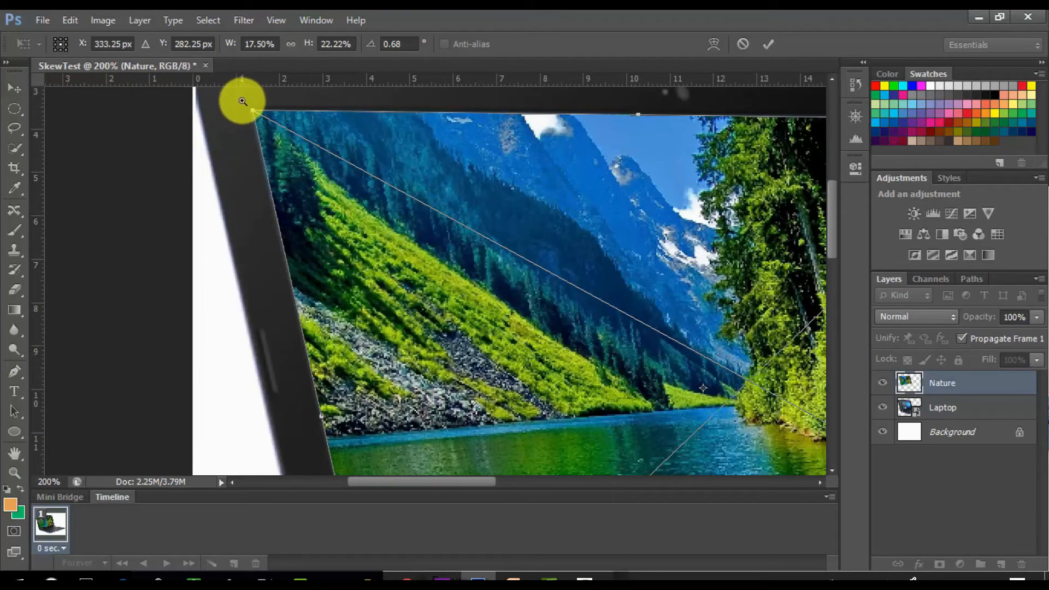
pyautogui.moveTo(242, 101); pyautogui.dragTo(372, 136)
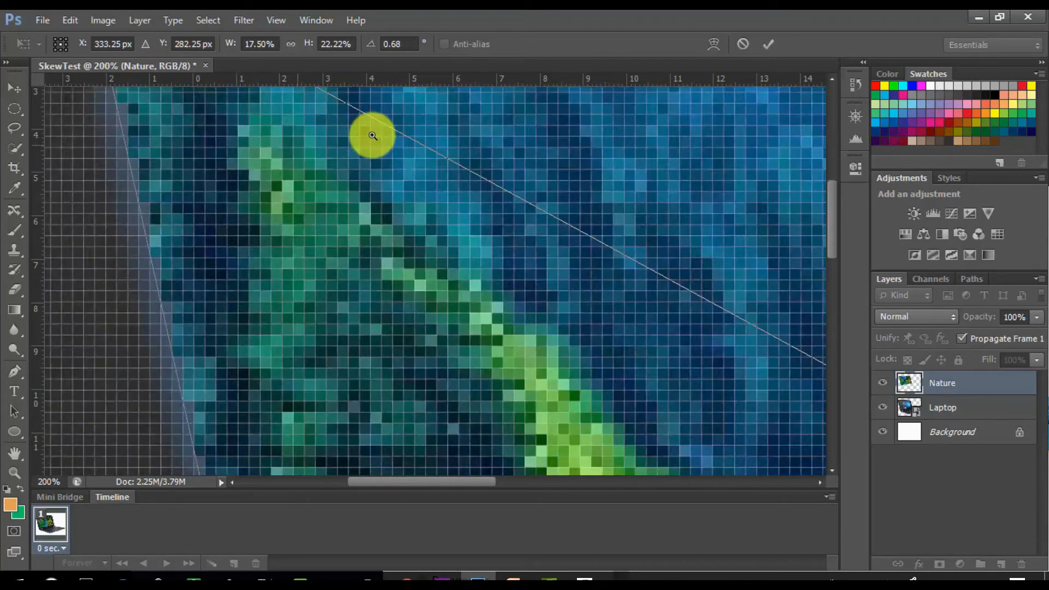
pyautogui.keyDown('alt'); pyautogui.click(360, 258); pyautogui.keyUp('alt')
pyautogui.keyDown('alt'); pyautogui.click(359, 258); pyautogui.keyUp('alt')
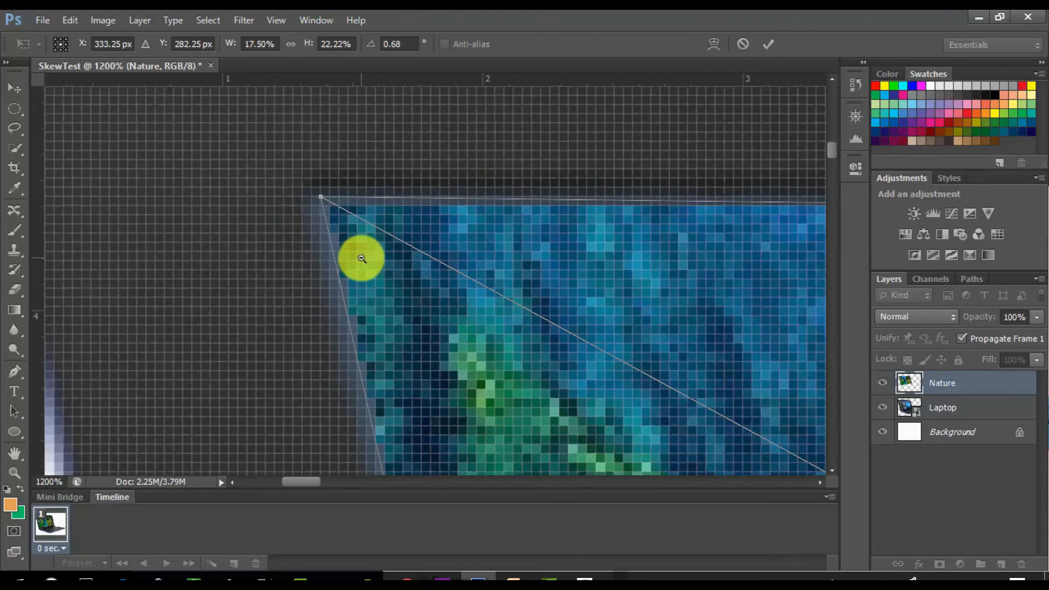
pyautogui.keyDown('alt'); pyautogui.click(361, 258); pyautogui.keyUp('alt')
pyautogui.keyDown('alt'); pyautogui.click(360, 258); pyautogui.keyUp('alt')
pyautogui.keyDown('alt'); pyautogui.click(357, 253); pyautogui.keyUp('alt')
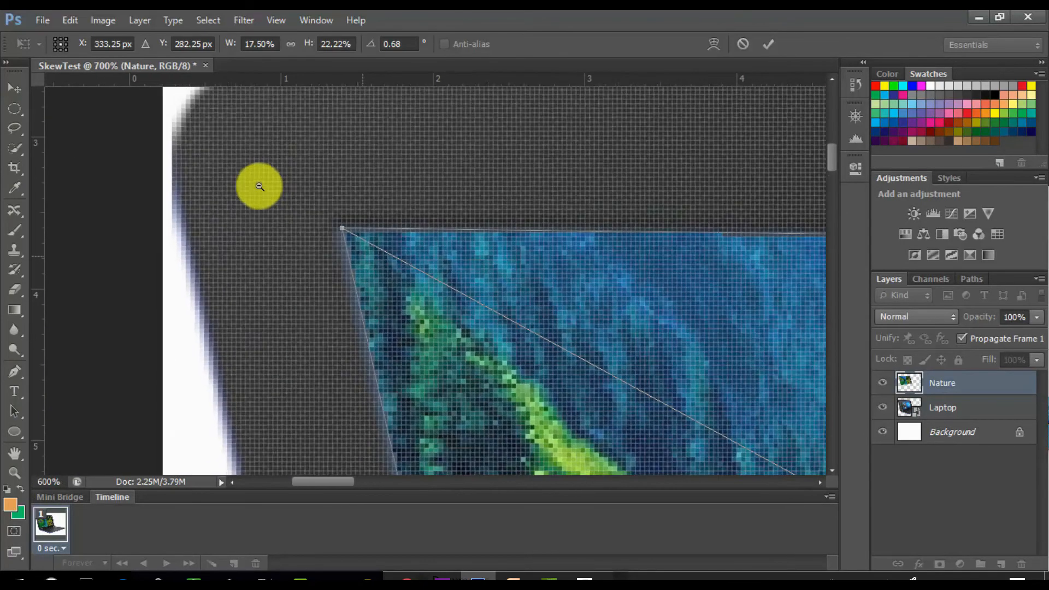
pyautogui.scroll(-2, 365, 249)
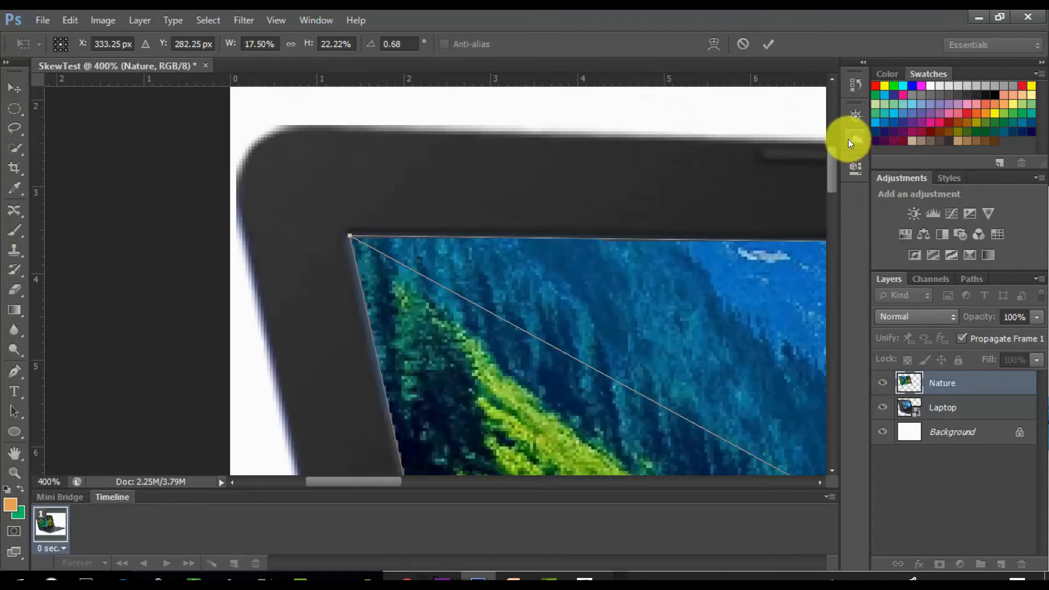
# - Fine-tune the Nature image's lower-left, lower-right and upper-right corners at 400% zoom so they meet the display's edges exactly
pyautogui.click(857, 119)
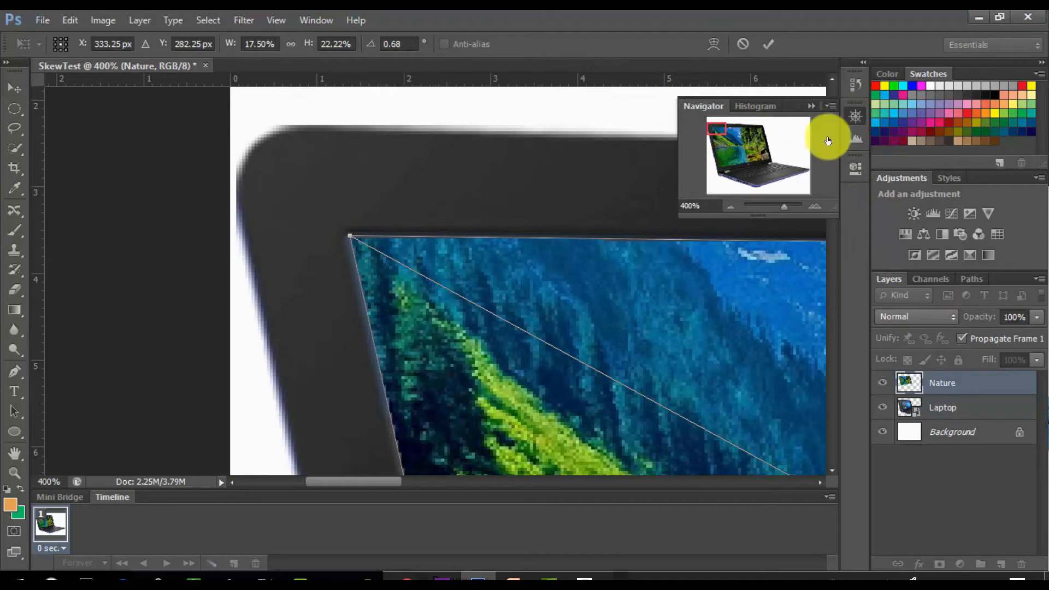
pyautogui.moveTo(722, 143); pyautogui.dragTo(728, 168)
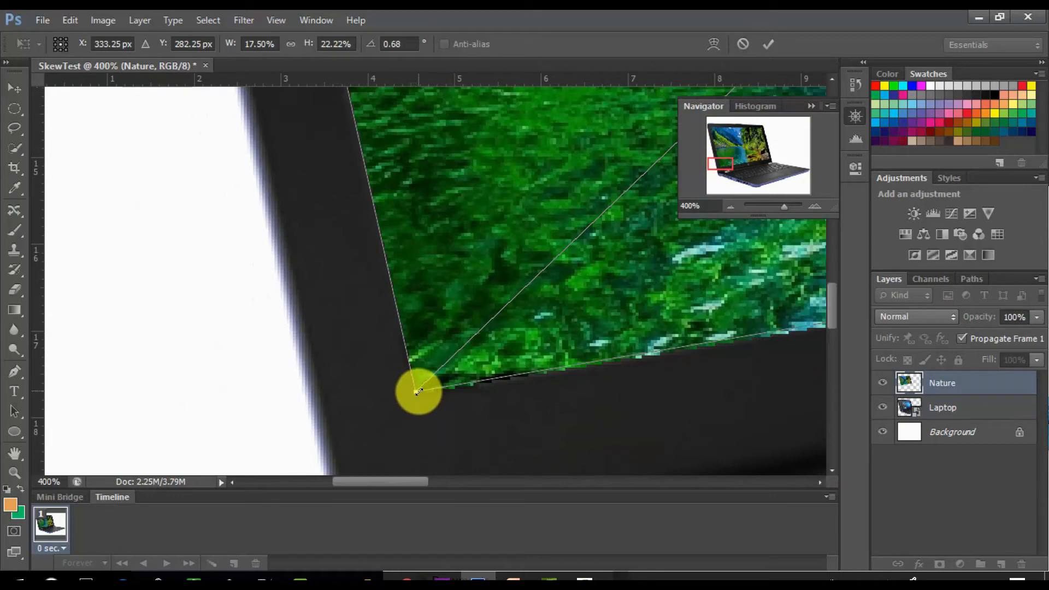
pyautogui.moveTo(417, 393); pyautogui.dragTo(418, 397)
pyautogui.moveTo(721, 159); pyautogui.dragTo(764, 157)
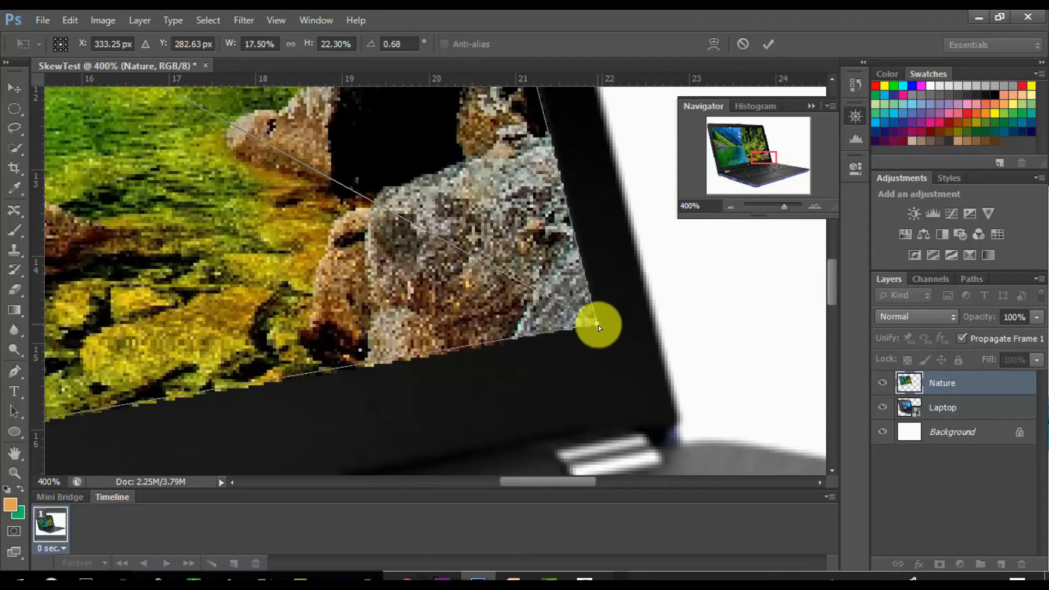
pyautogui.moveTo(598, 328); pyautogui.dragTo(598, 327)
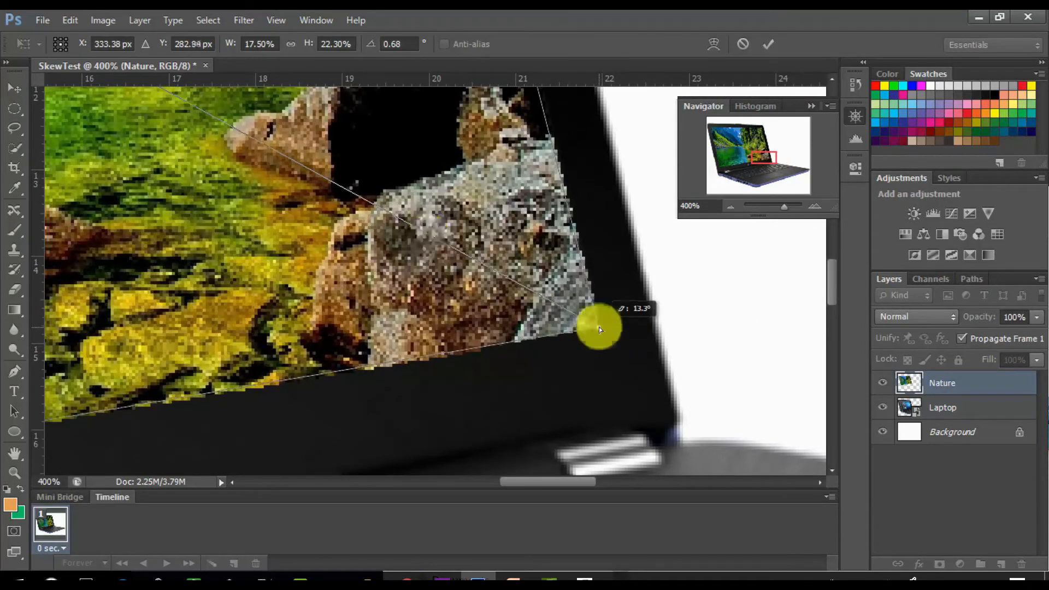
pyautogui.moveTo(764, 161); pyautogui.dragTo(768, 82)
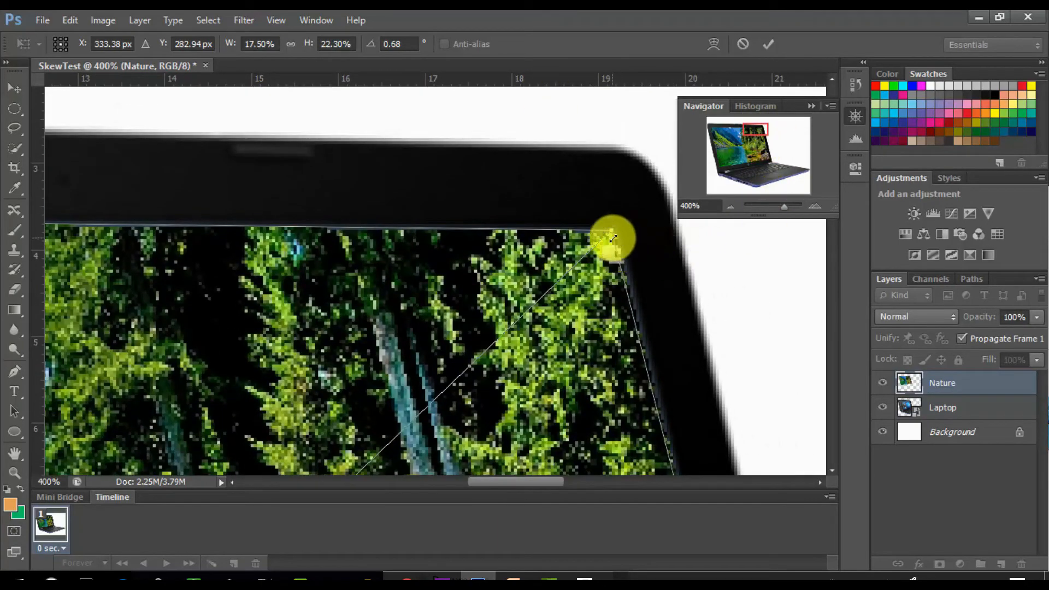
pyautogui.moveTo(612, 231); pyautogui.dragTo(619, 227)
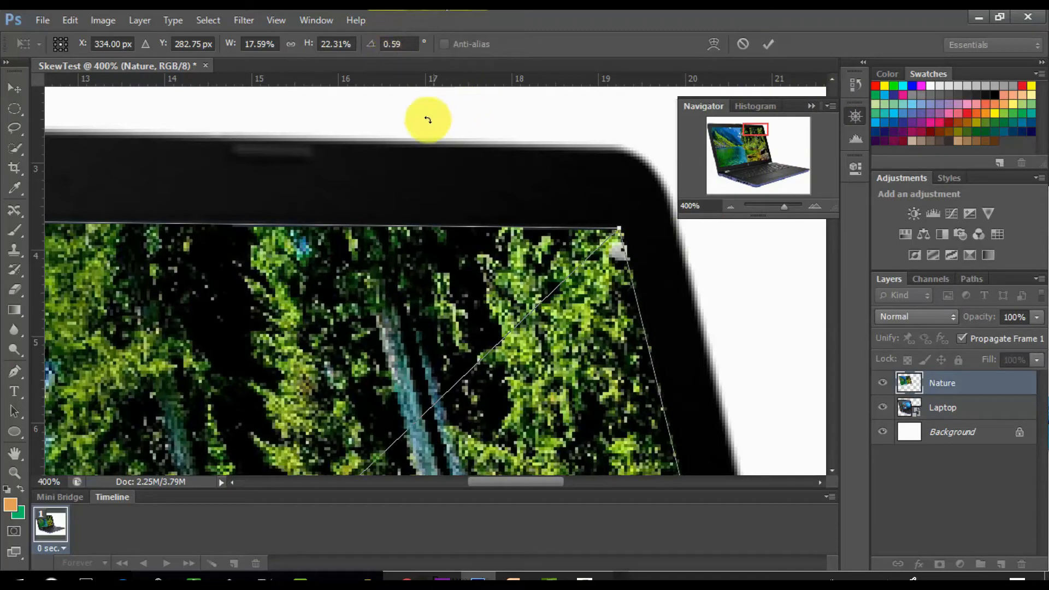
# - Commit the Nature image's distortion and close the Navigator
pyautogui.scroll(1, 461, 304)
pyautogui.keyDown('alt'); pyautogui.click(462, 305); pyautogui.keyUp('alt')
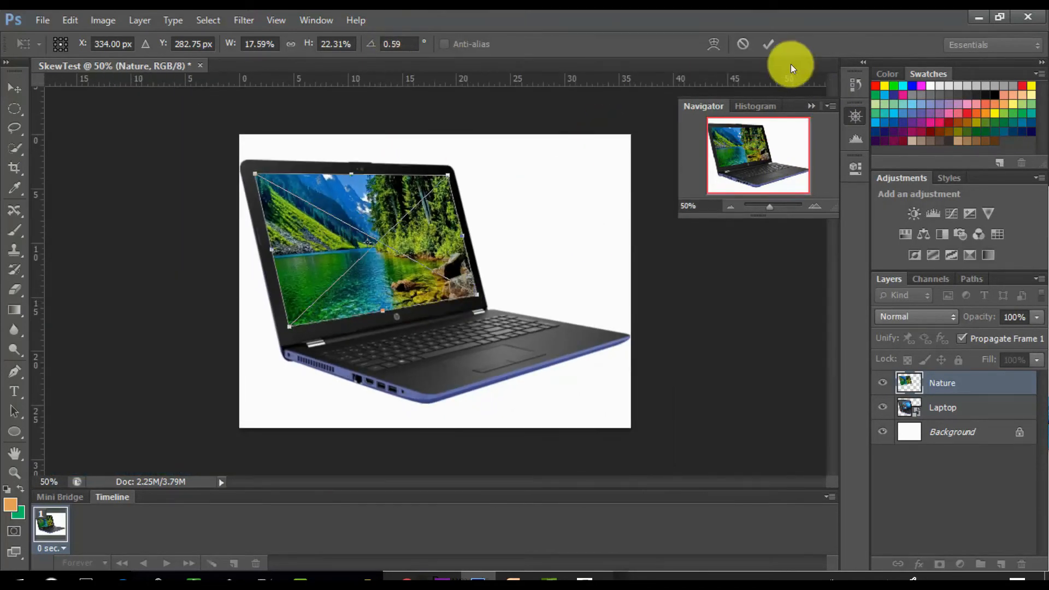
pyautogui.click(770, 44)
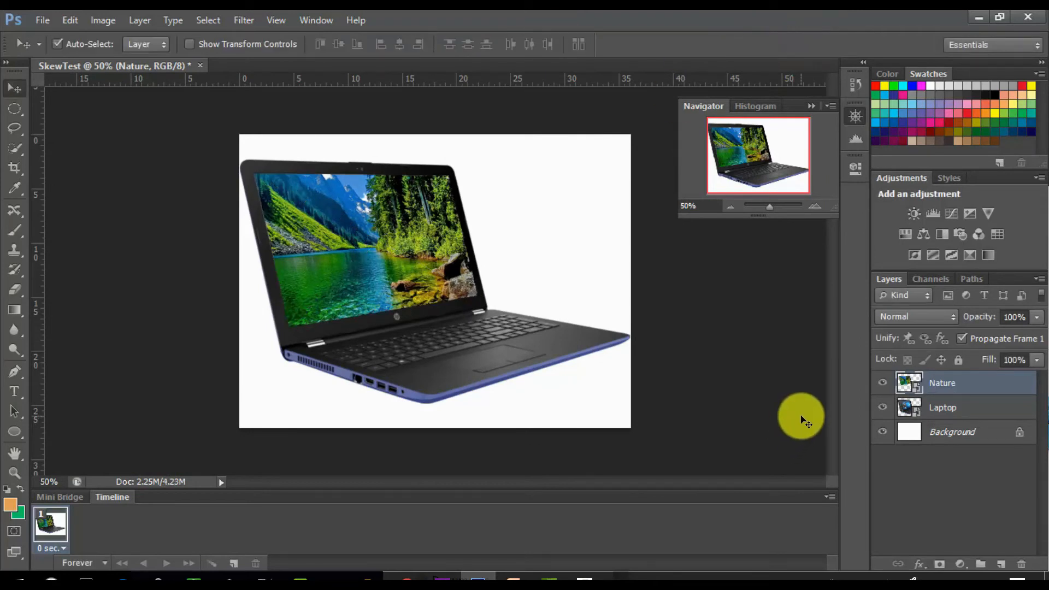
pyautogui.click(818, 100)
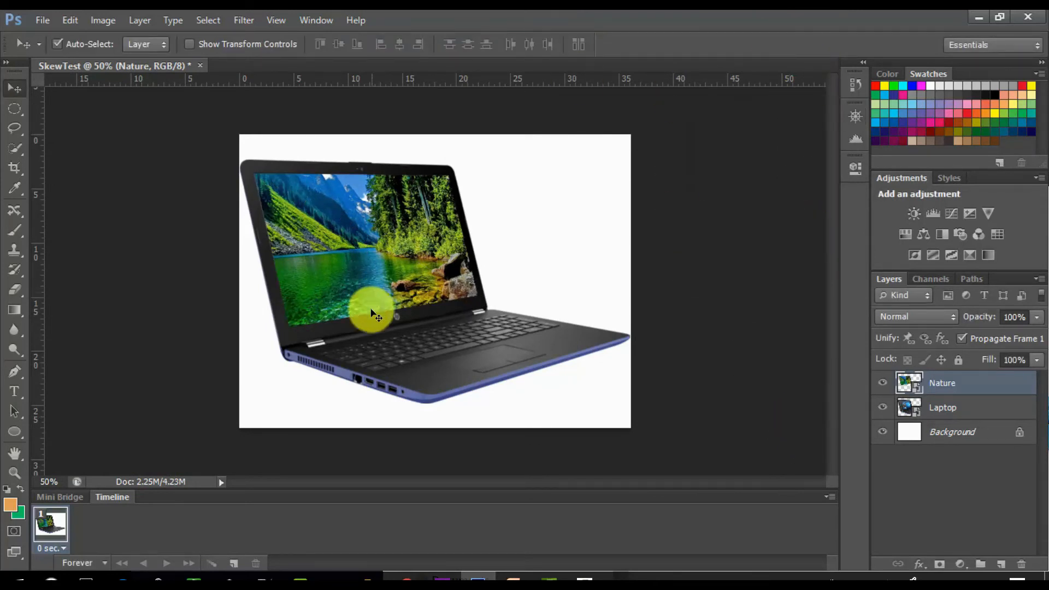